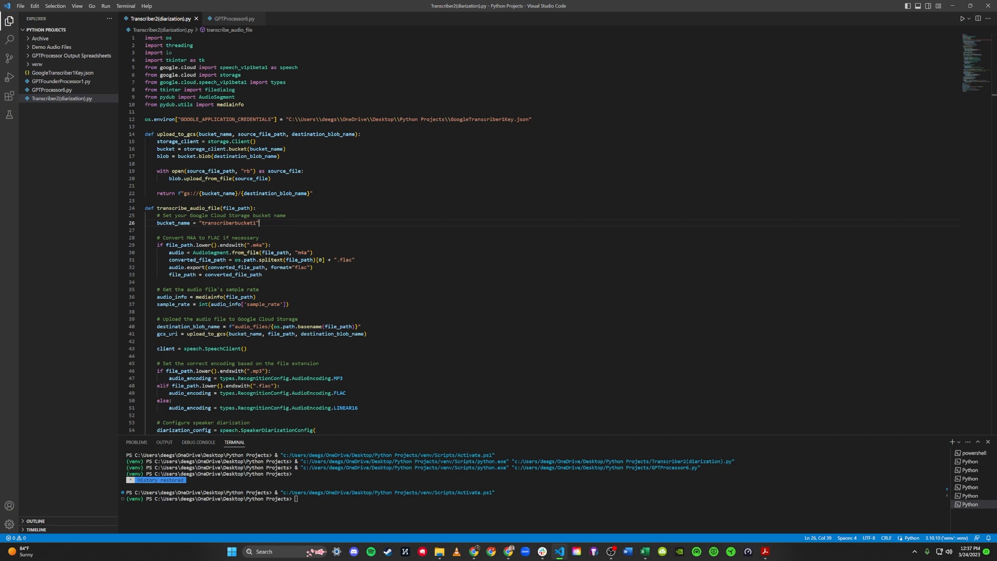
Step: Run Transcriber2(diarization).py and load the Demo Investor Call Recording audio file for transcription
click(962, 19)
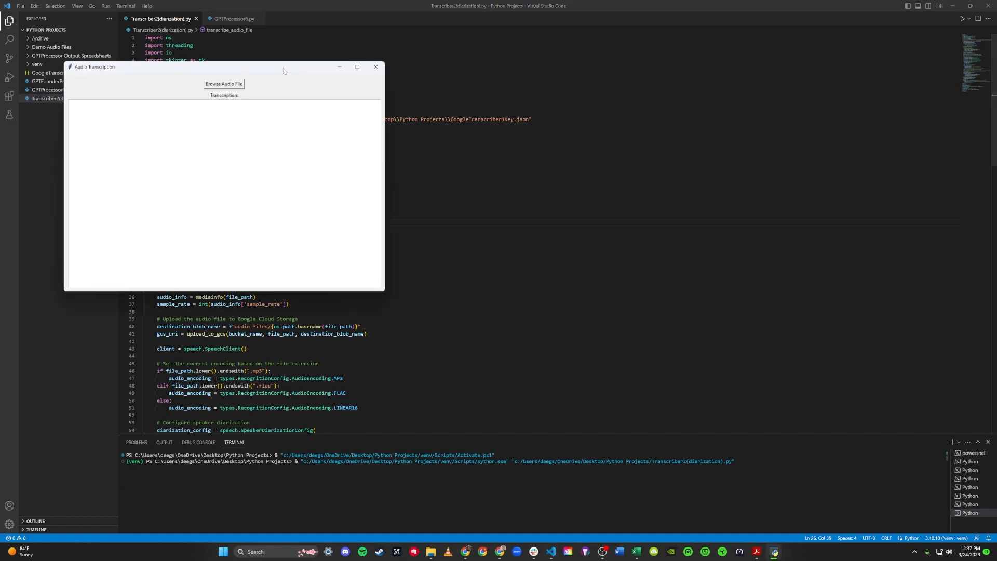
drag(283, 71, 543, 98)
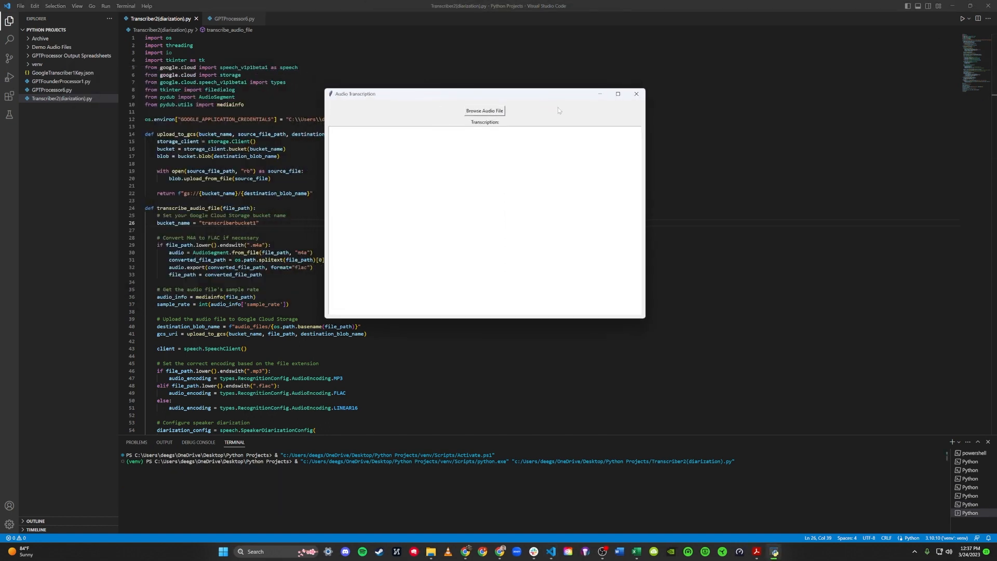
click(495, 111)
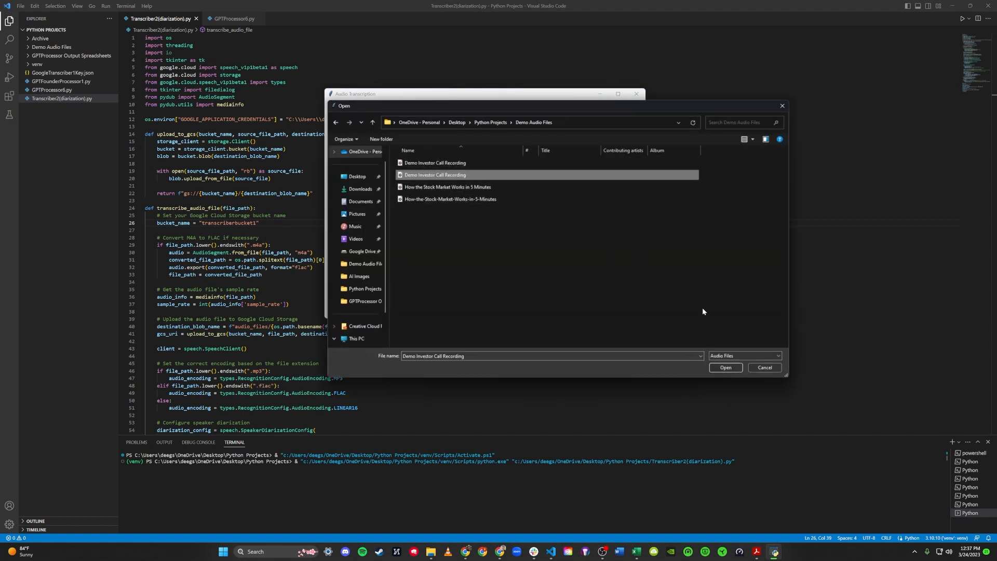
click(725, 367)
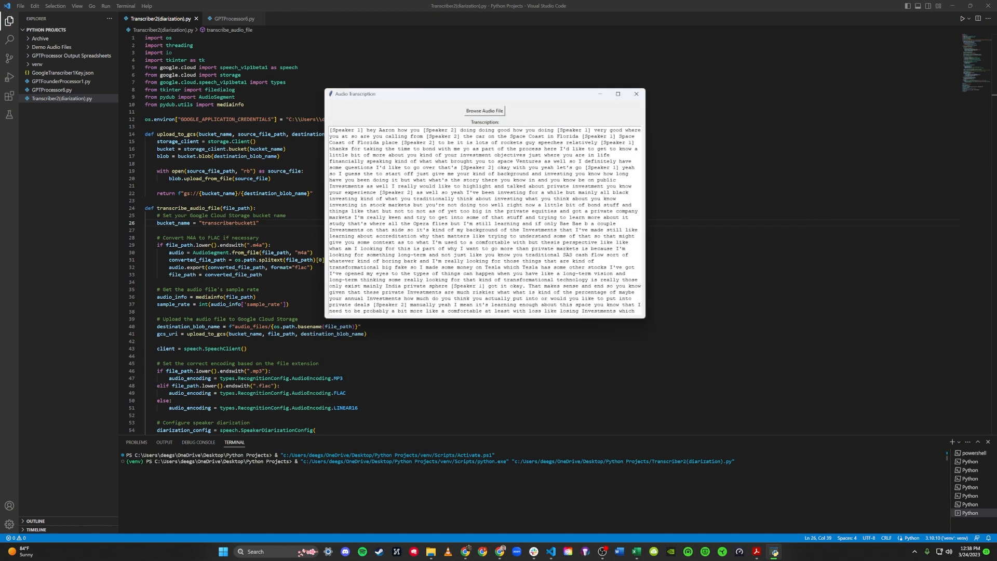
Step: Copy the whole transcript, close the transcription window, and paste the text into the transcript box of the running GPTProcessor6.py
key(ctrl+a)
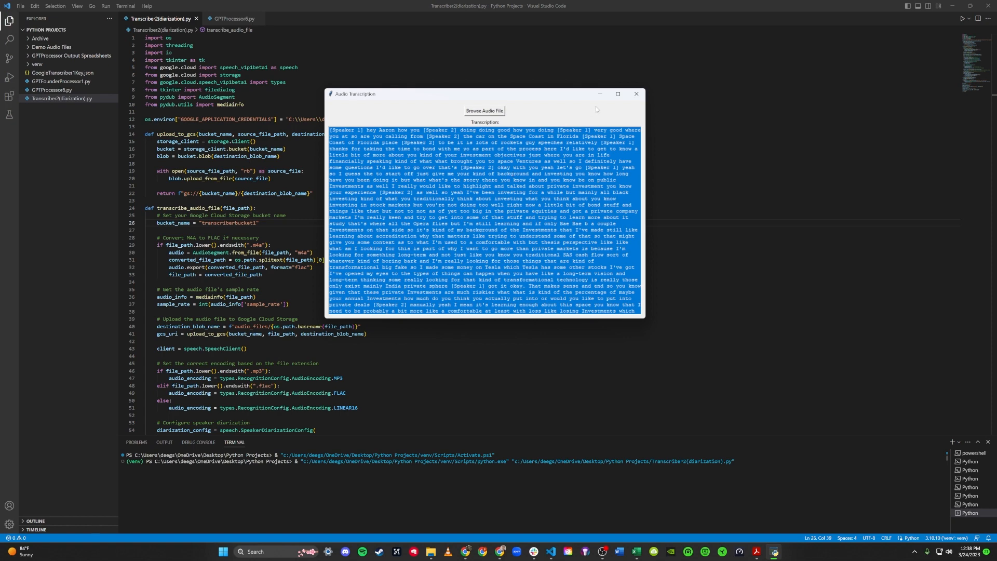
click(636, 93)
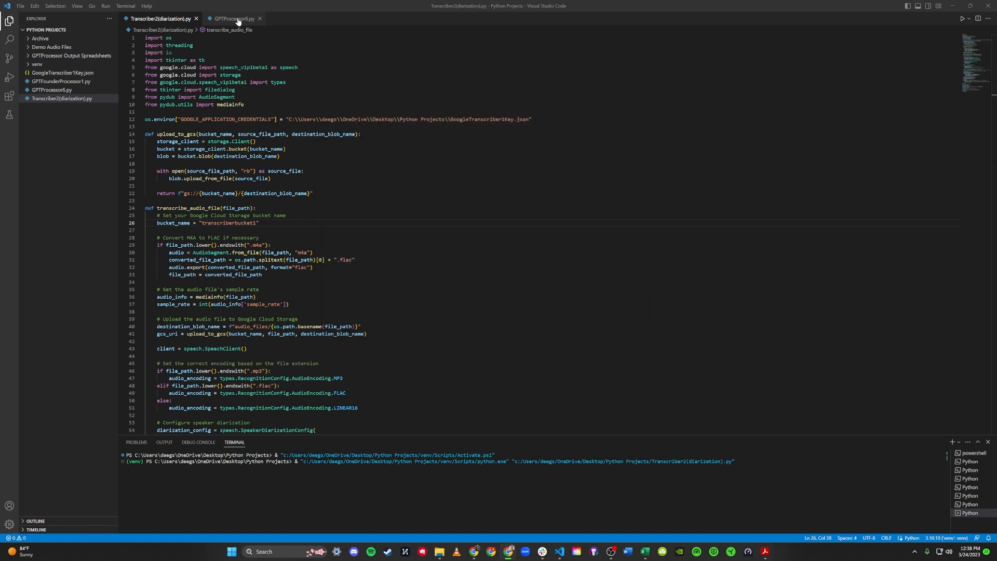
click(235, 19)
click(961, 19)
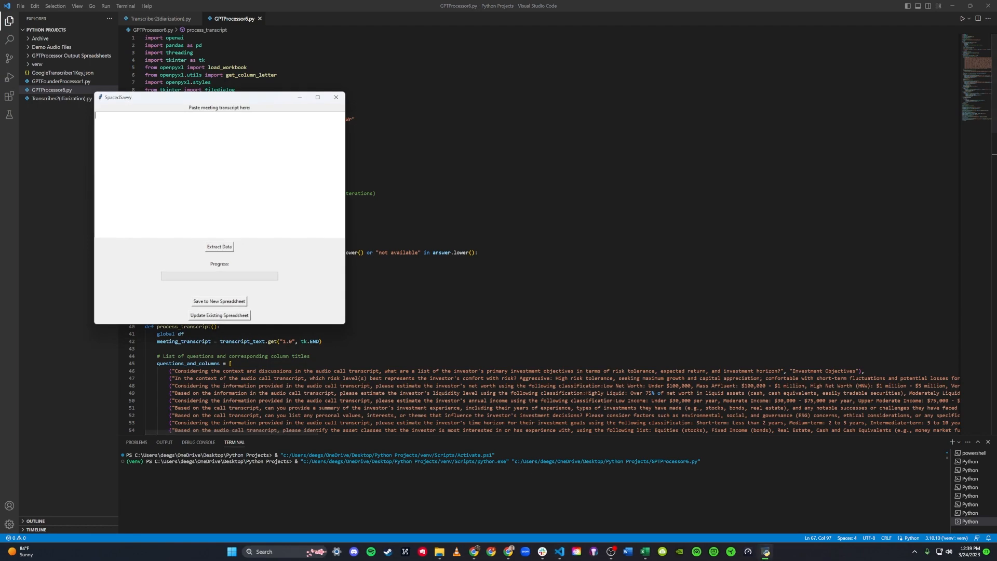
key(ctrl+v)
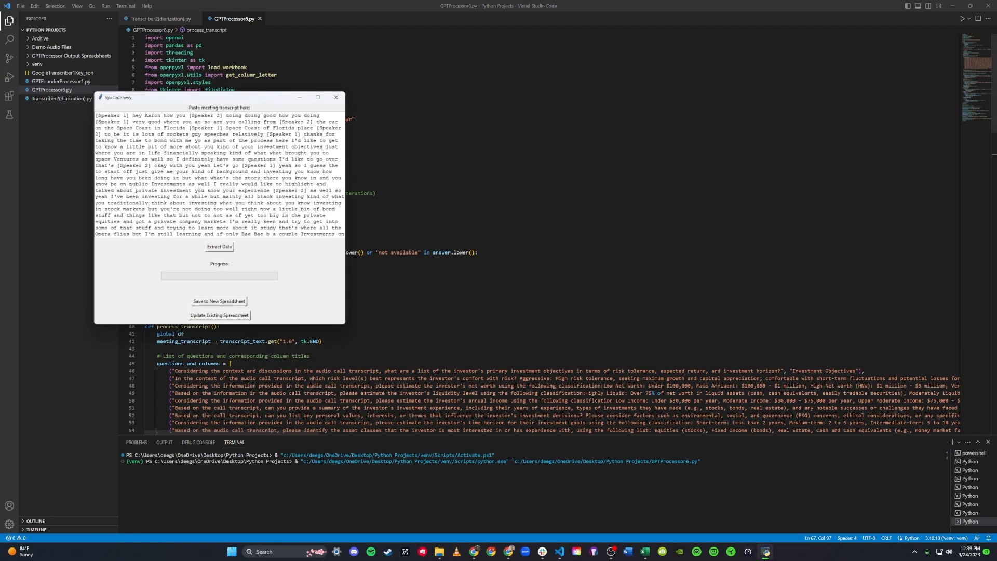
Step: Extract the data from the pasted transcript, then open and dismiss the dialog for saving to a new spreadsheet
drag(229, 97, 453, 76)
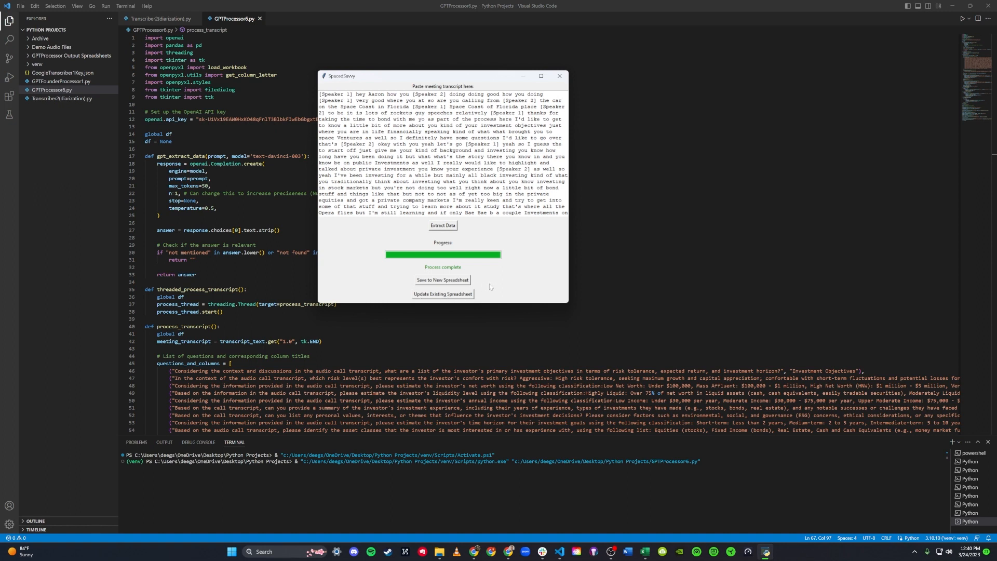
click(456, 282)
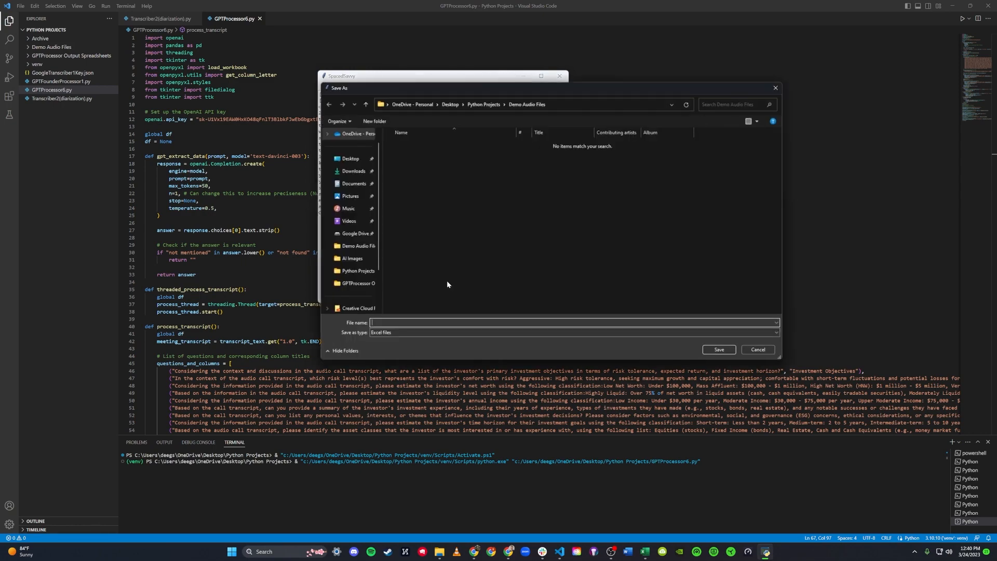
click(776, 88)
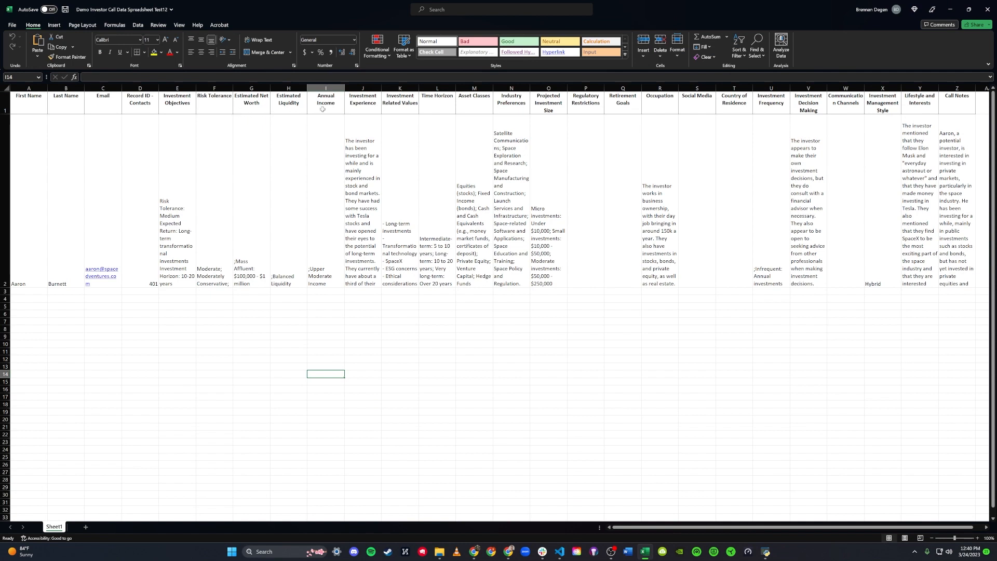
Step: In Excel, examine the investor's row 2 cells from Industry Preferences to Investment Frequency, especially Regulatory Restrictions and Retirement Goals
click(519, 151)
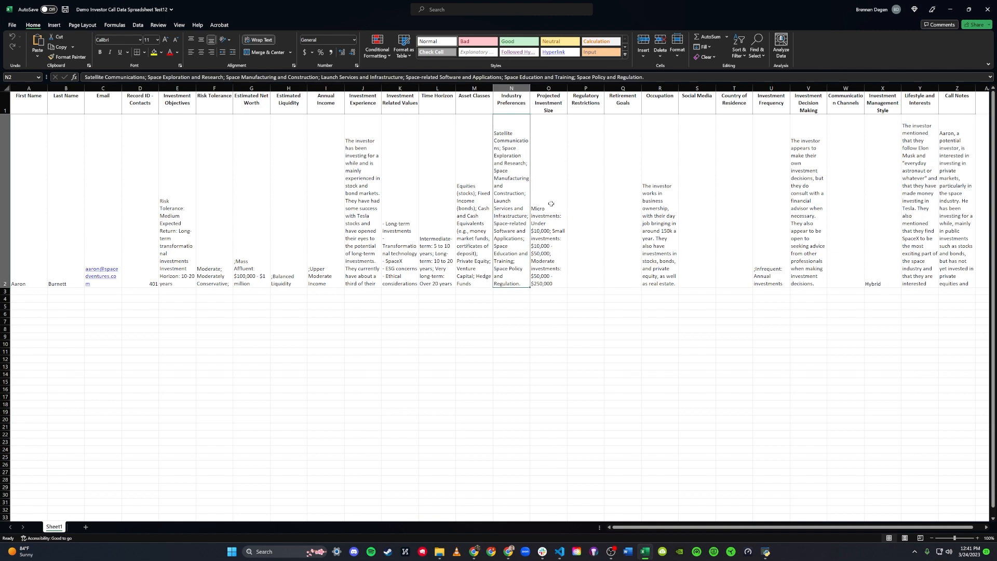
click(574, 133)
click(659, 145)
click(696, 153)
click(755, 162)
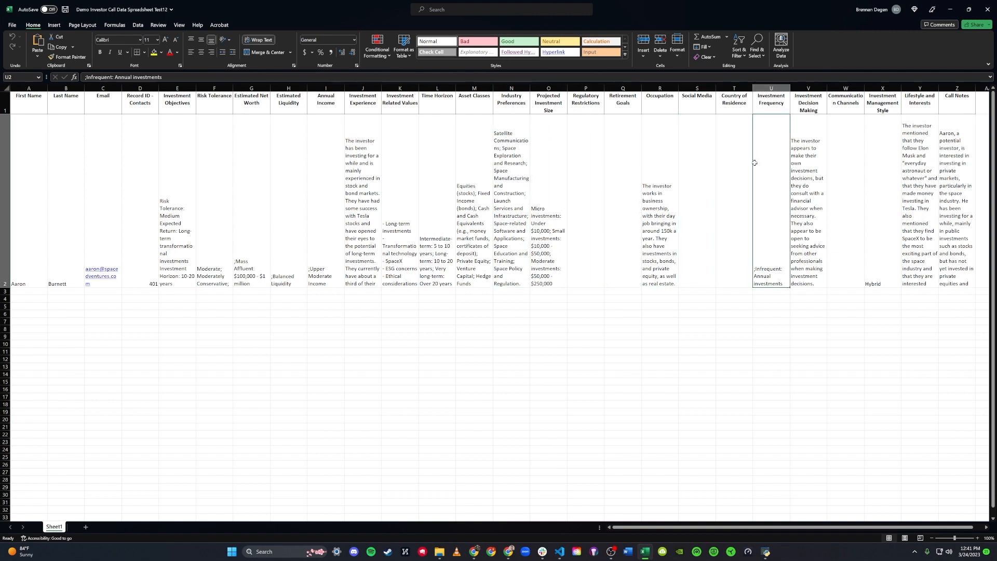
click(605, 201)
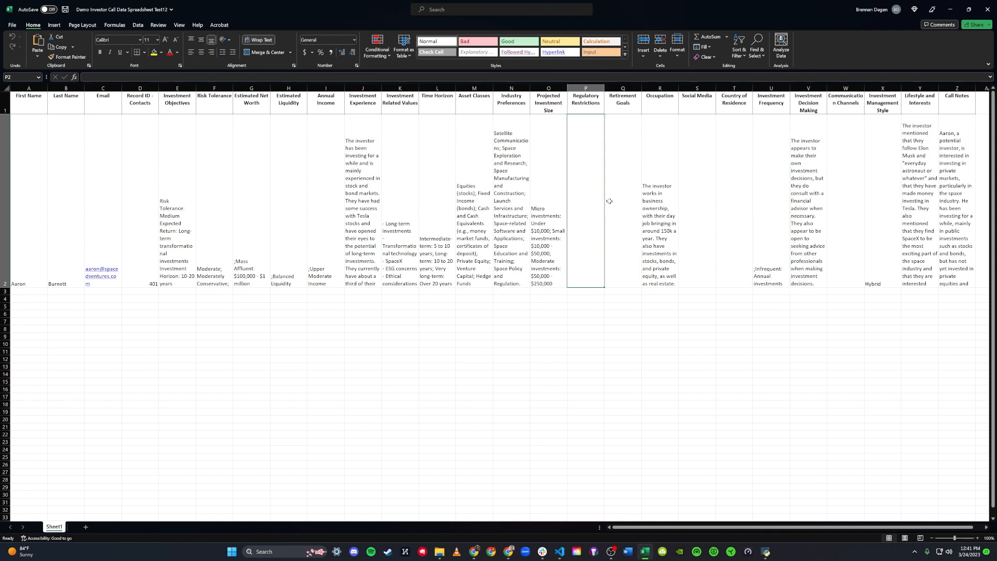
click(623, 200)
click(591, 207)
click(615, 201)
click(586, 208)
click(620, 222)
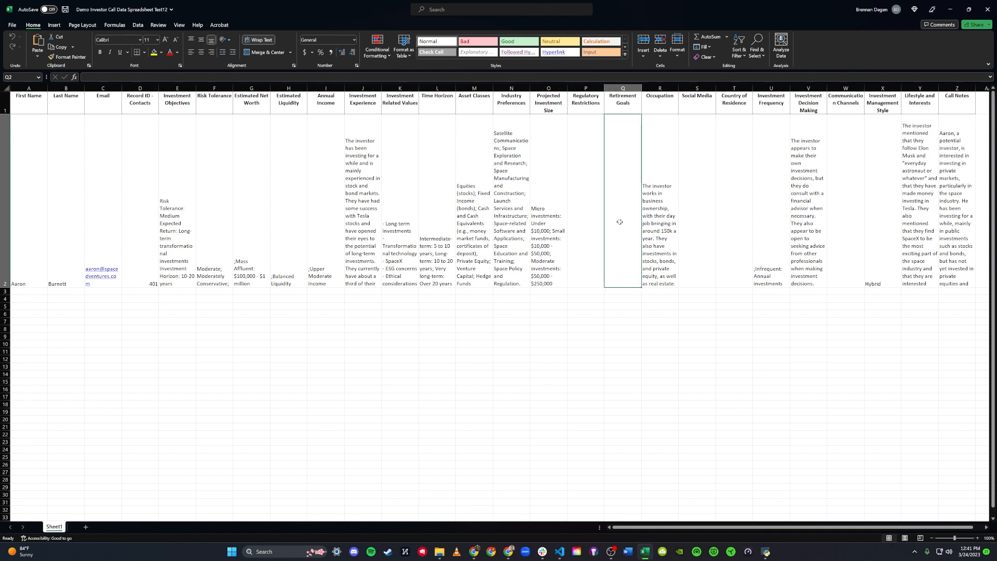
Step: Examine the investor's Social Media and Country of Residence cells in row 2 of the call data spreadsheet
click(698, 218)
click(737, 216)
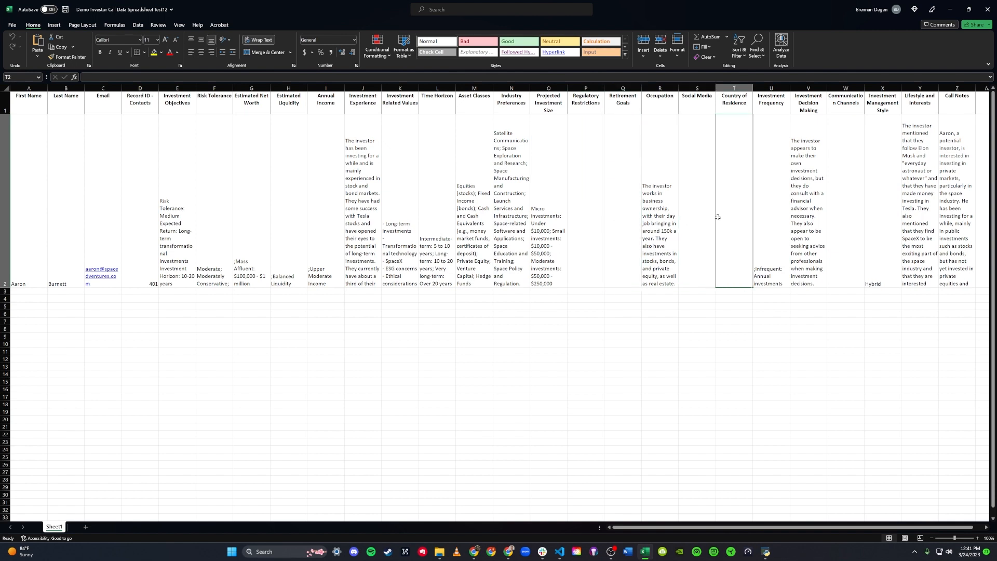
click(710, 219)
click(744, 222)
click(701, 222)
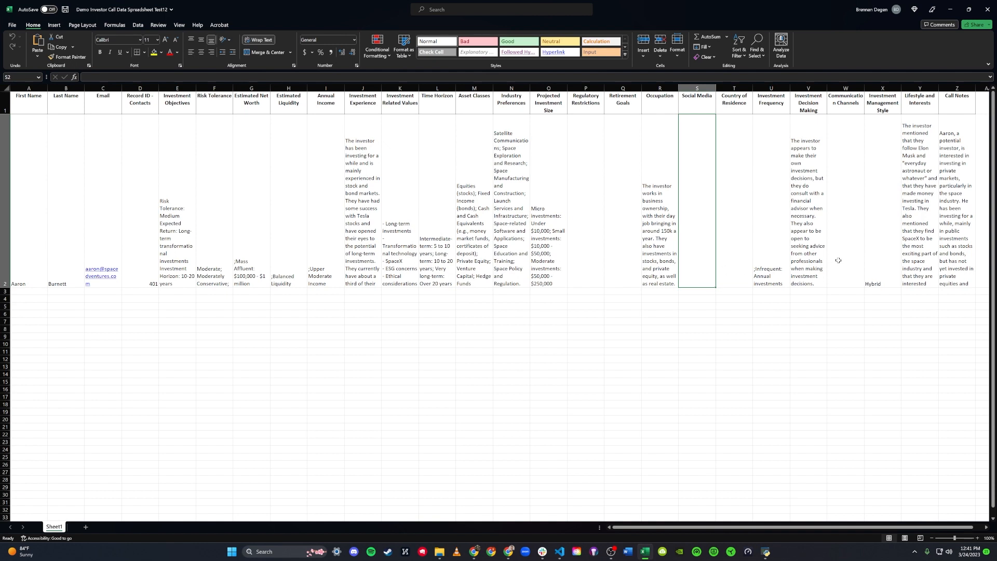
double_click(701, 237)
click(717, 300)
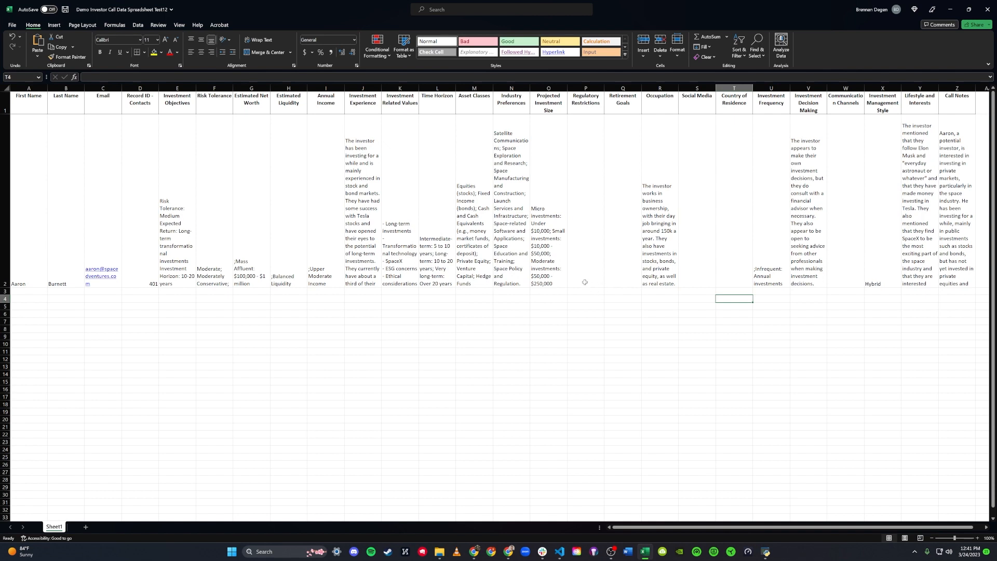
click(554, 292)
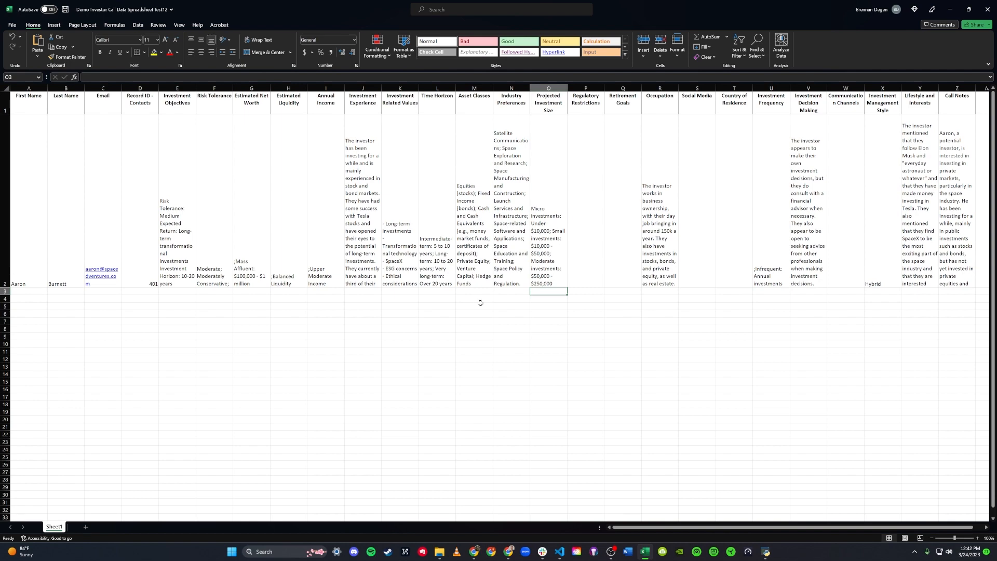
Step: Switch to the HubSpot contacts page and start an import with Contacts and Calls as the objects to associate
key(alt+Tab)
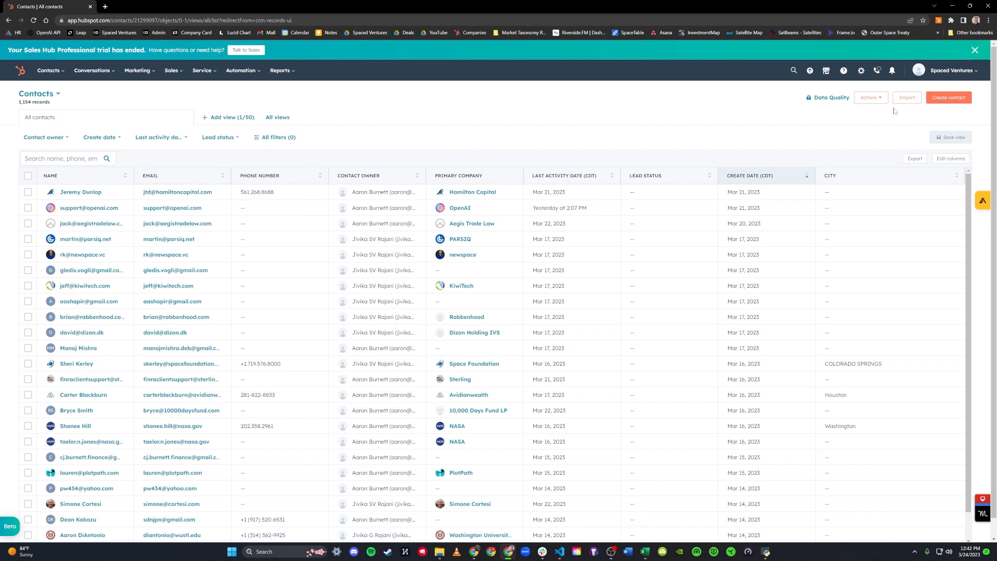
click(906, 97)
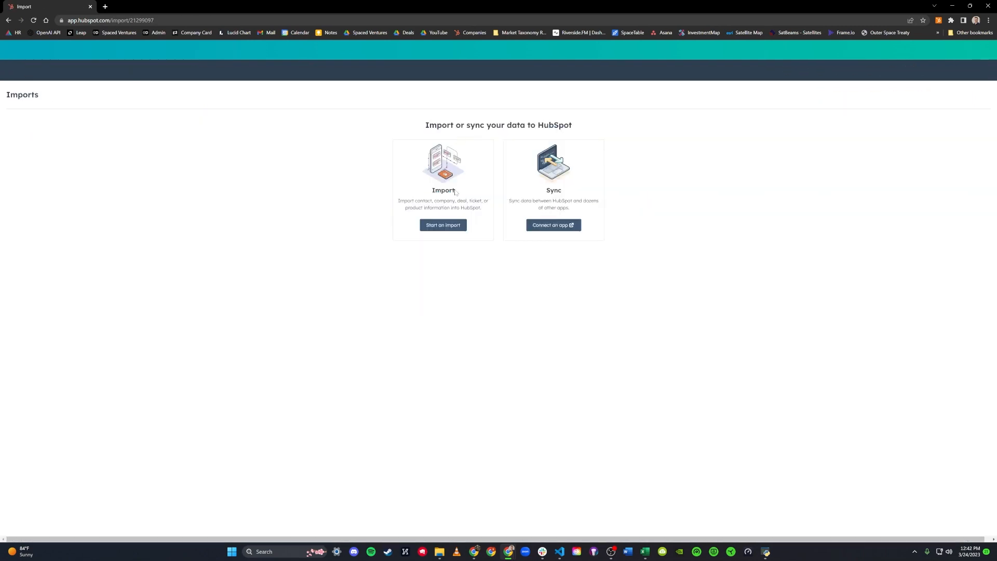
click(445, 225)
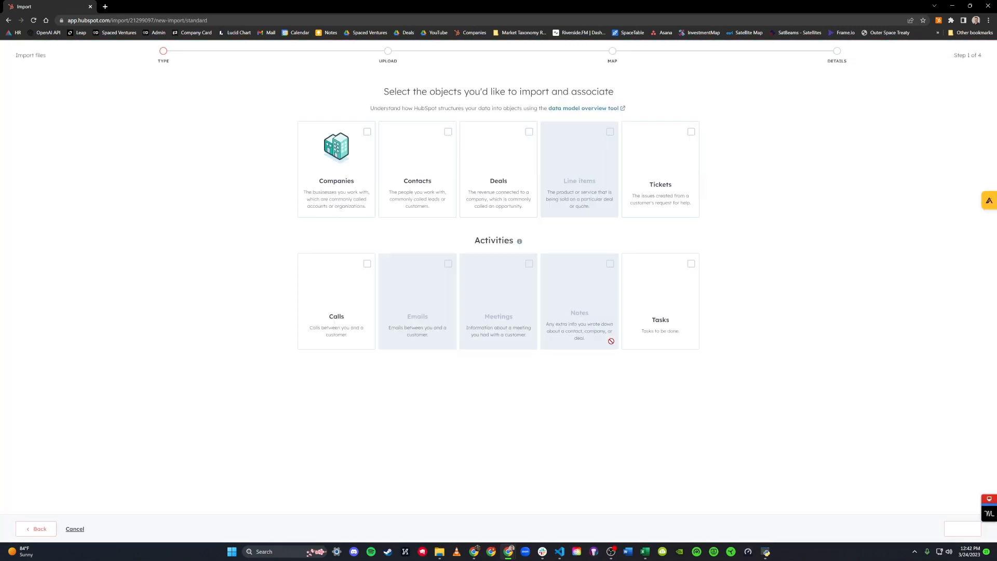
click(397, 175)
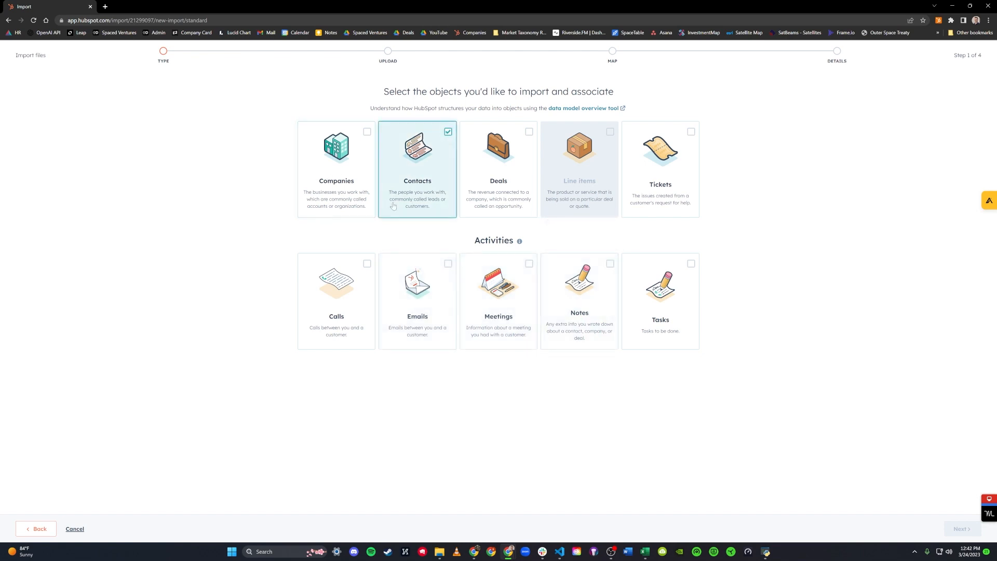
click(351, 291)
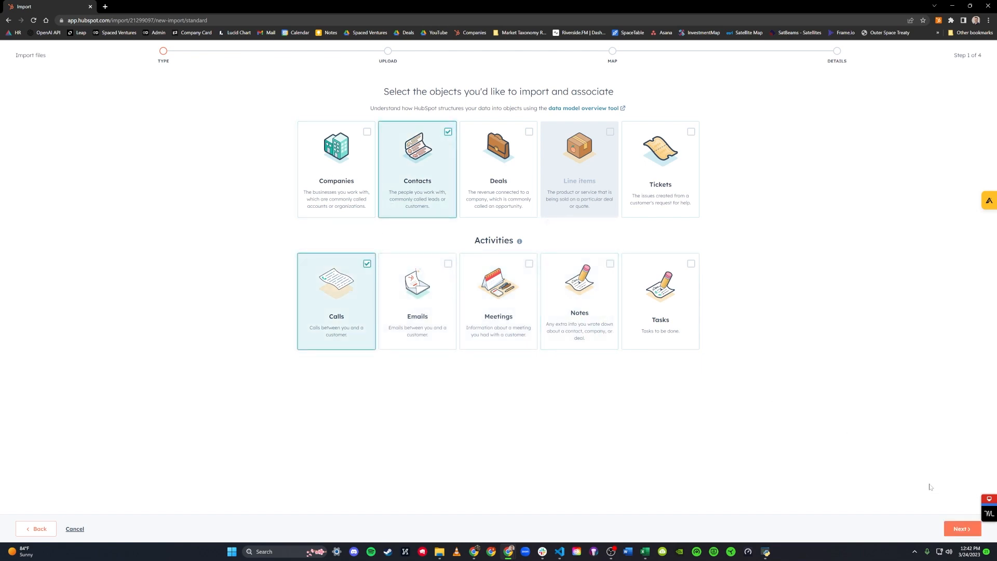
click(962, 529)
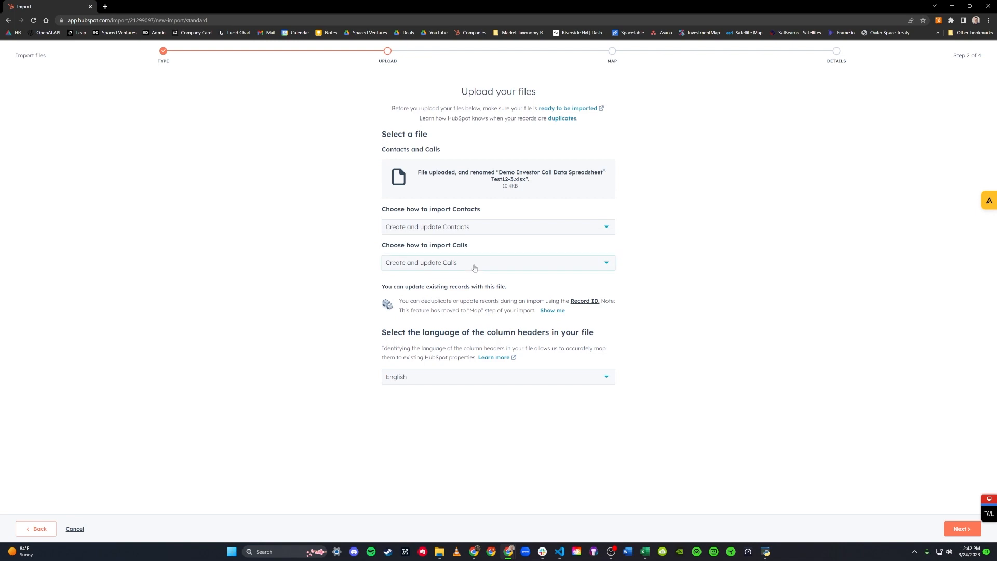
Step: For the Demo Investor Call Data Spreadsheet Test12 file, choose the calls import option that leaves existing calls alone and continue to column mapping
click(474, 263)
click(447, 297)
click(962, 529)
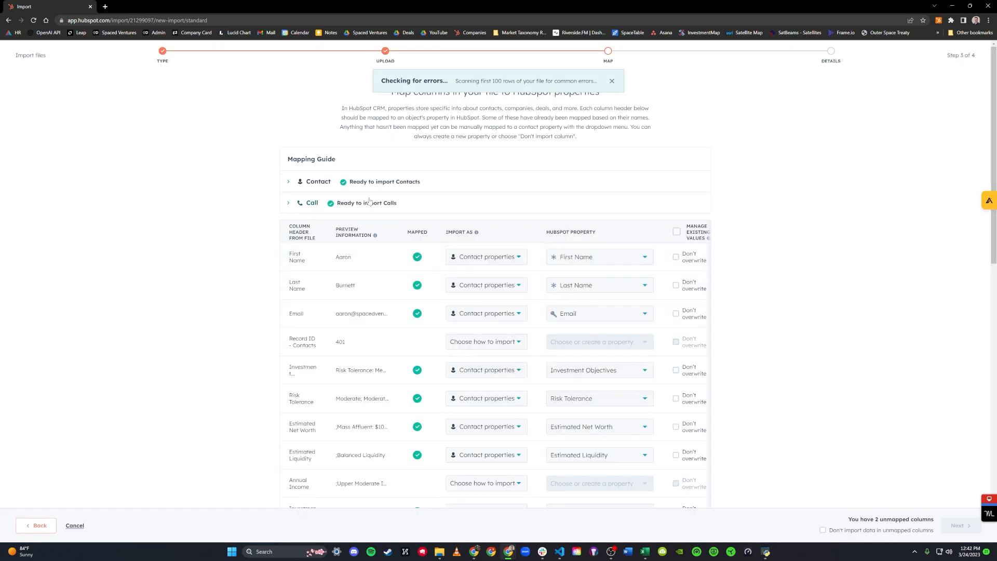
Step: Review the call requirements and column mappings, exclude data in unmapped columns, and complete the import
click(317, 203)
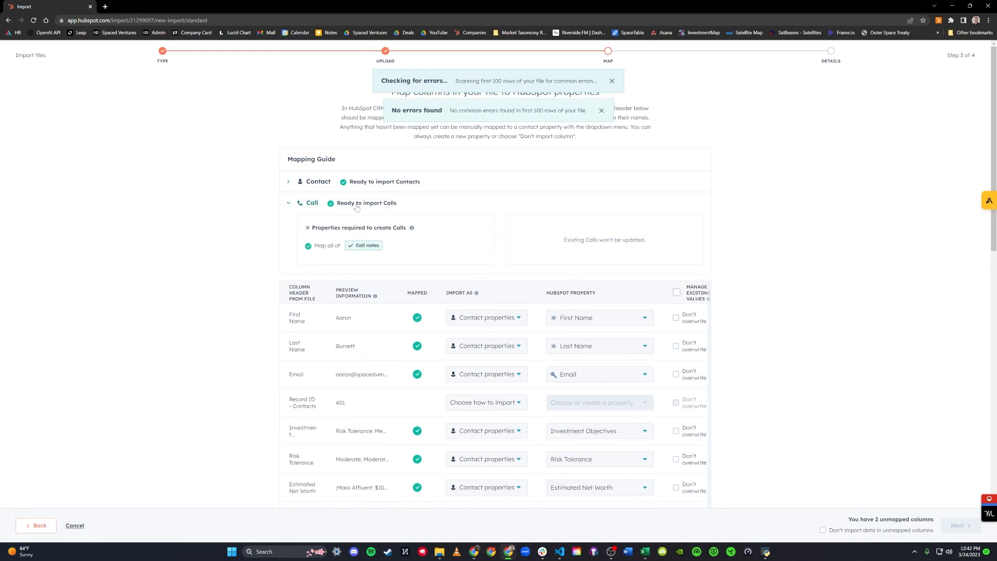
scroll(472, 240, down, 9)
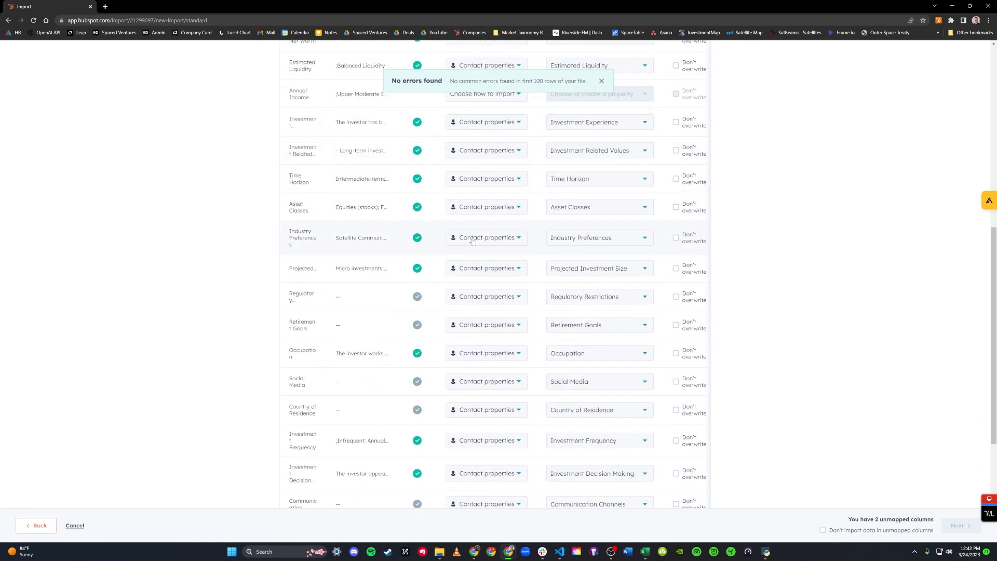
scroll(473, 241, down, 3)
scroll(431, 266, up, 8)
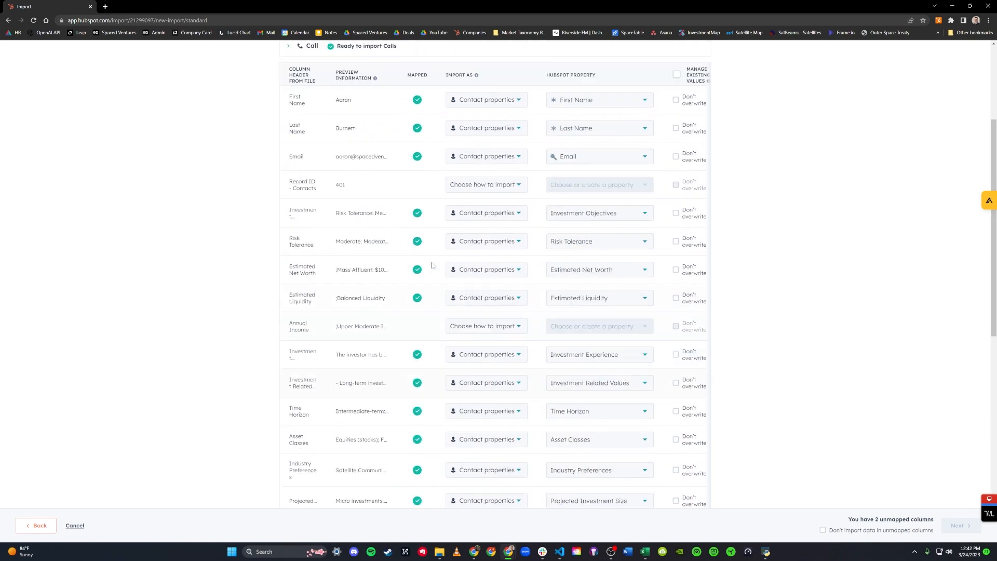
scroll(432, 265, up, 1)
scroll(363, 260, up, 2)
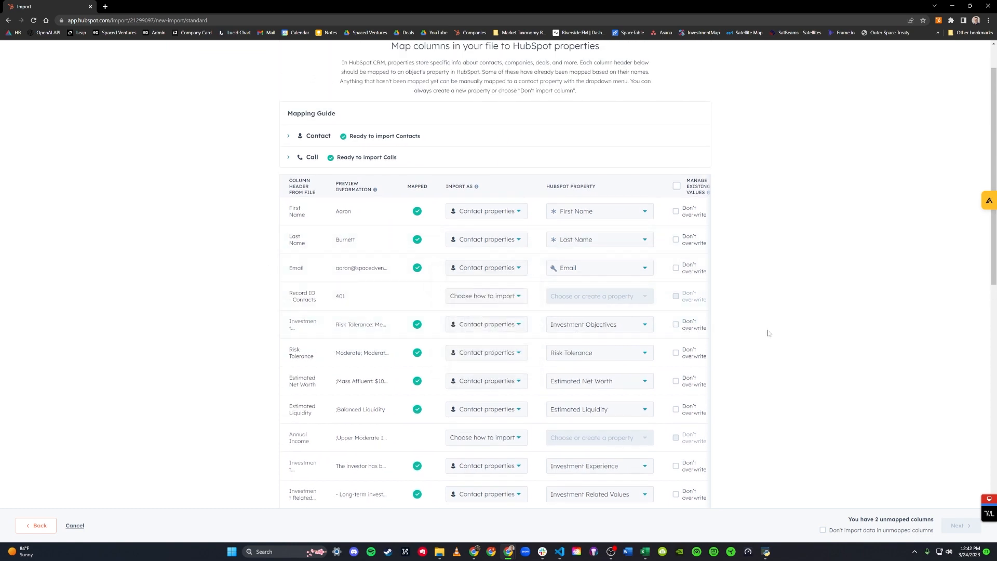
click(823, 531)
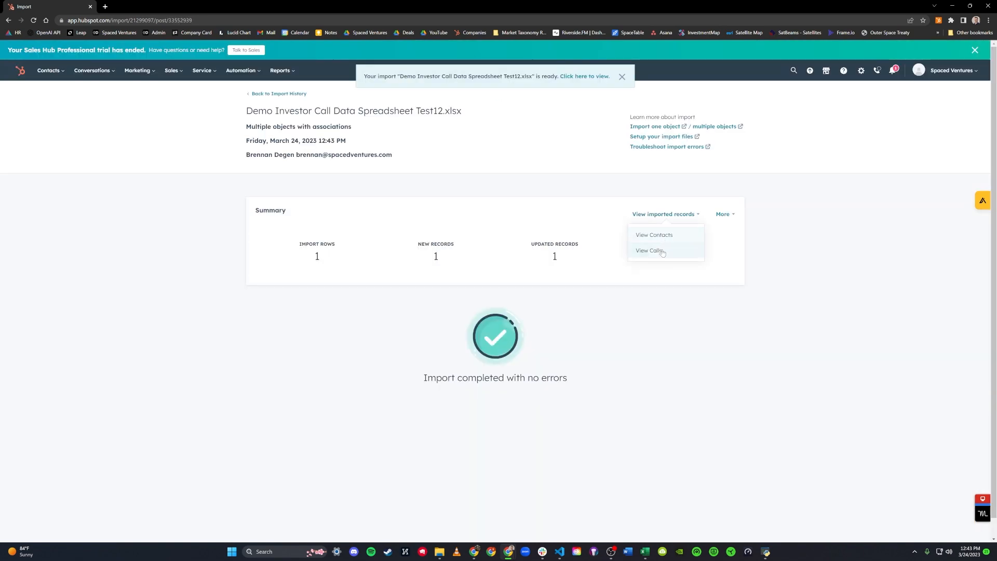
Step: View the imported contacts, open the investor's record by searching the first name, and review the contact properties
click(667, 236)
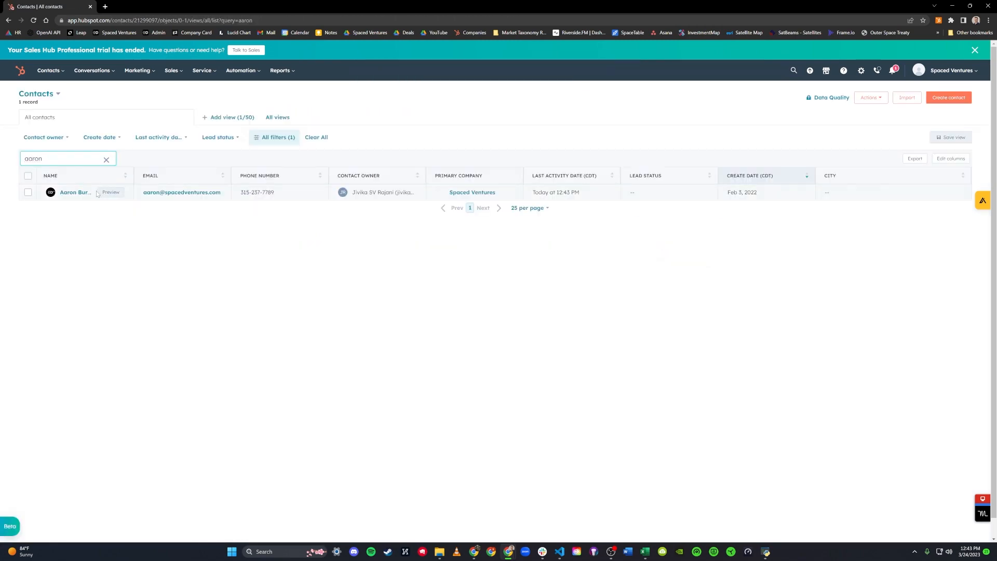
click(74, 192)
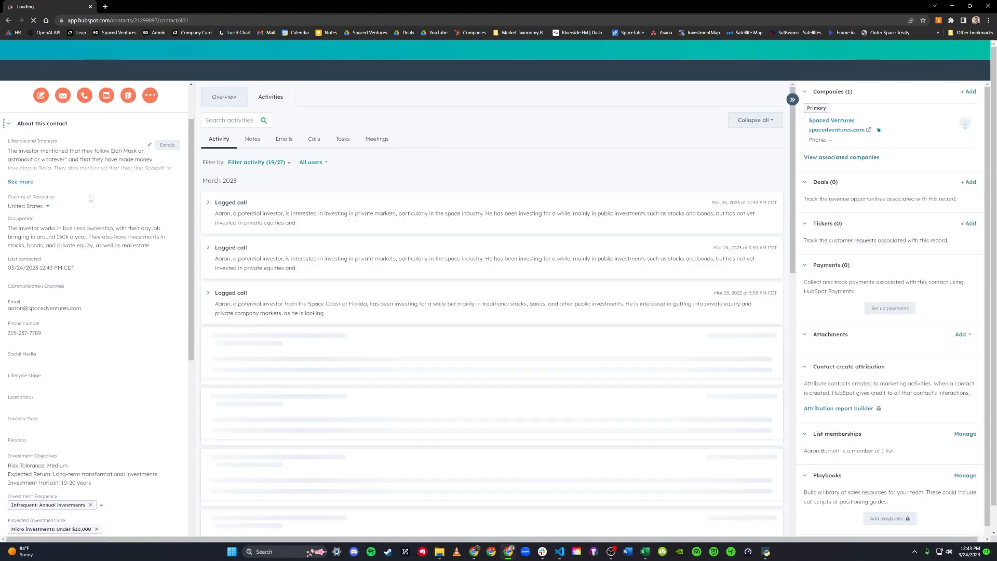
scroll(87, 202, down, 1)
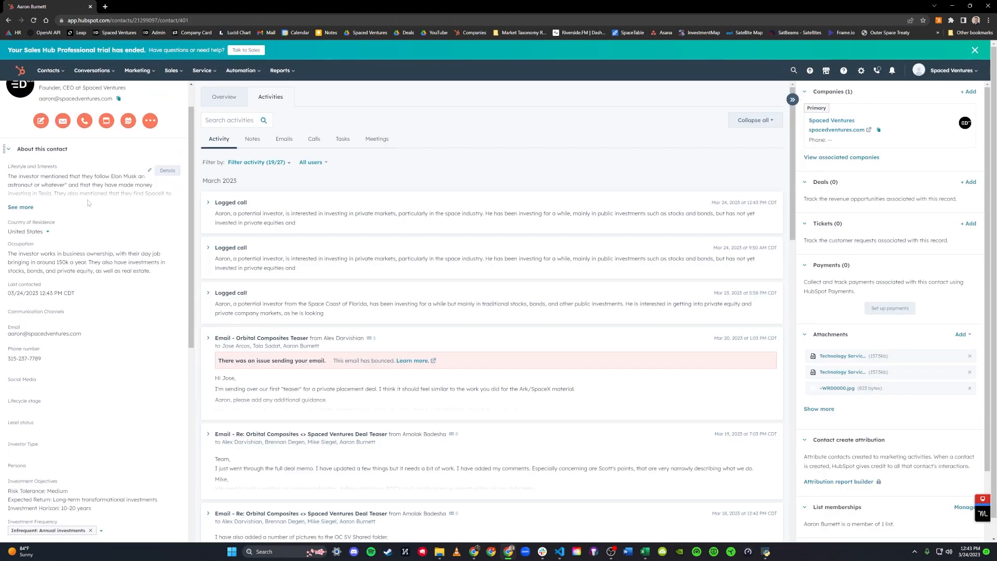
scroll(88, 202, down, 6)
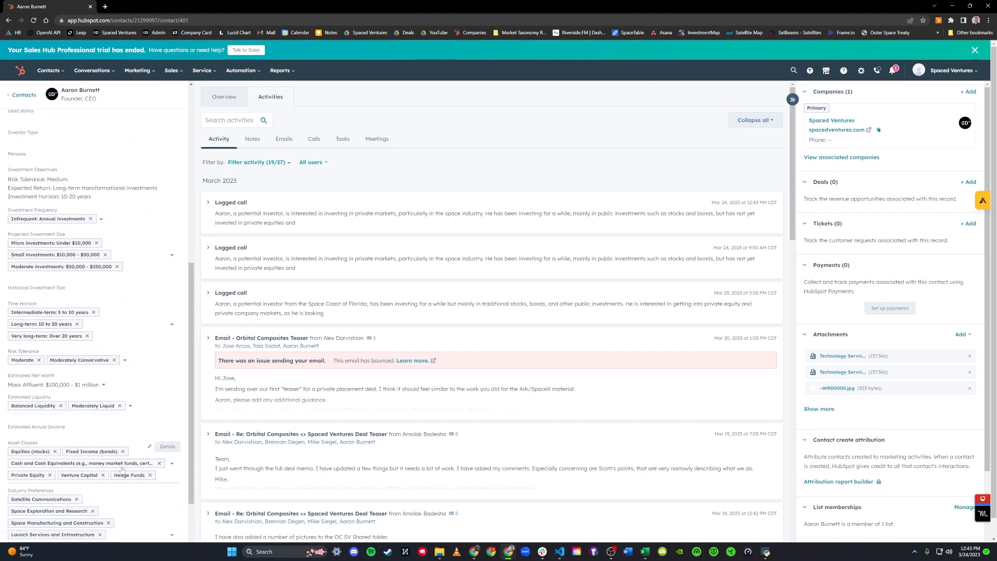
Step: Check the contact's asset class and industry preference properties, then show only the logged calls and inspect the most recent call's details
scroll(58, 243, down, 2)
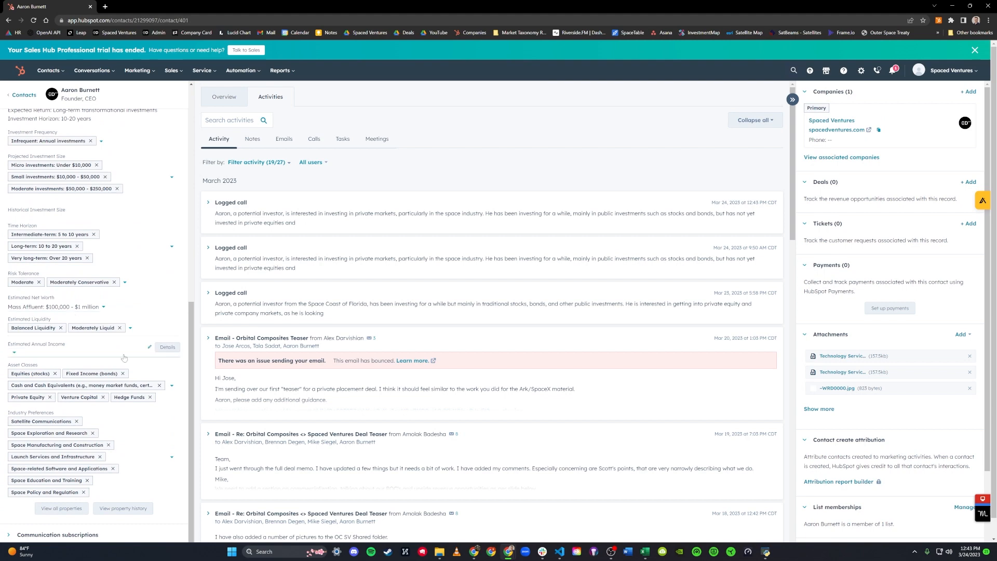
scroll(120, 351, up, 3)
scroll(120, 352, up, 3)
click(313, 139)
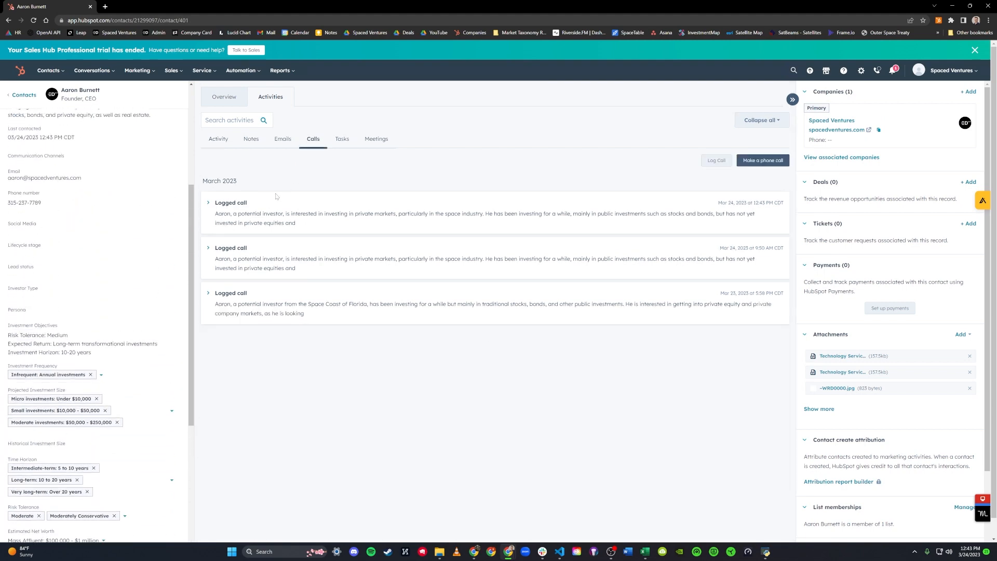
click(276, 207)
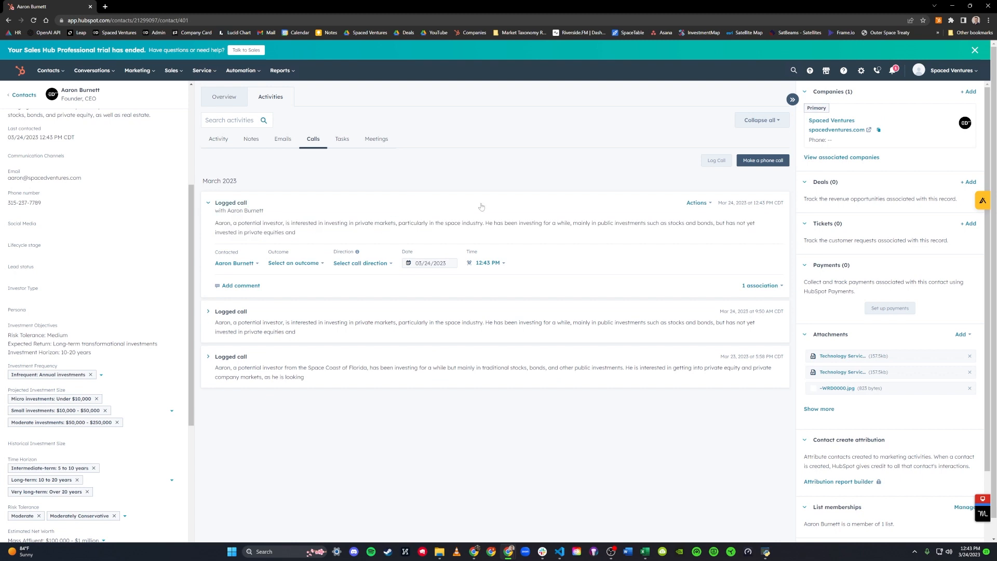
click(348, 207)
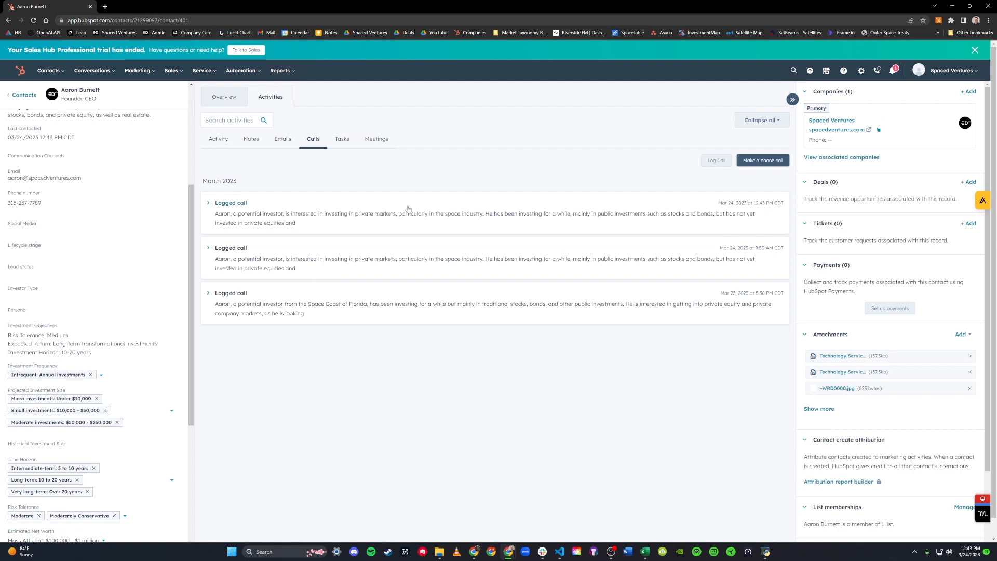
Step: Review the contact's imported properties, from lifestyle, residence and occupation to investment objectives, time horizon, risk tolerance, net worth, liquidity and asset classes
scroll(156, 182, down, 3)
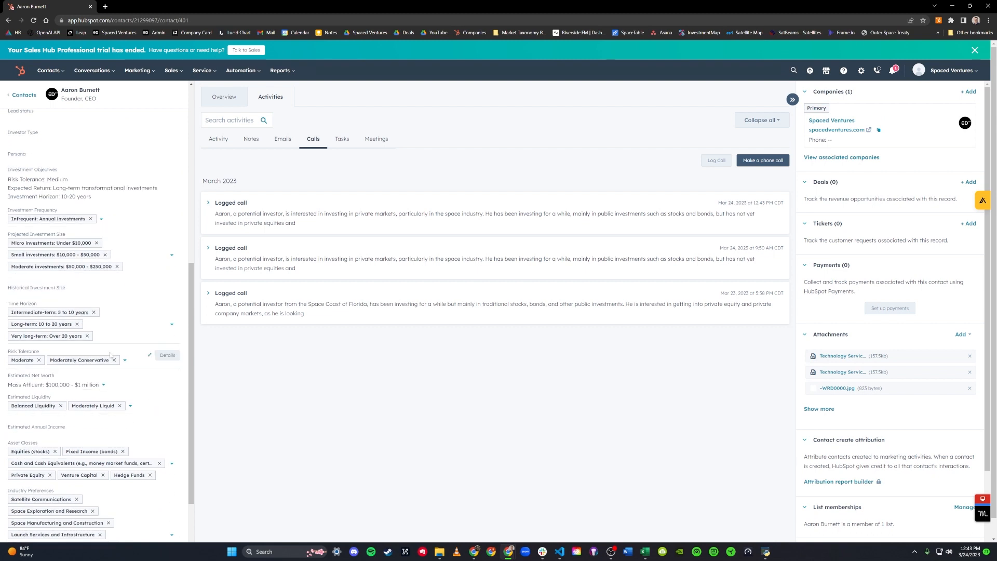
scroll(110, 355, up, 7)
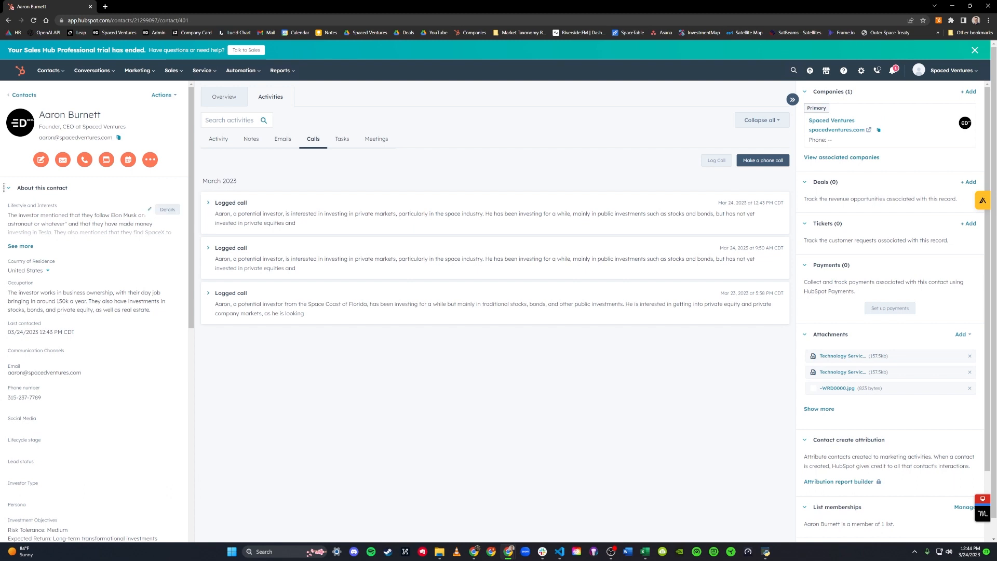
scroll(132, 308, down, 6)
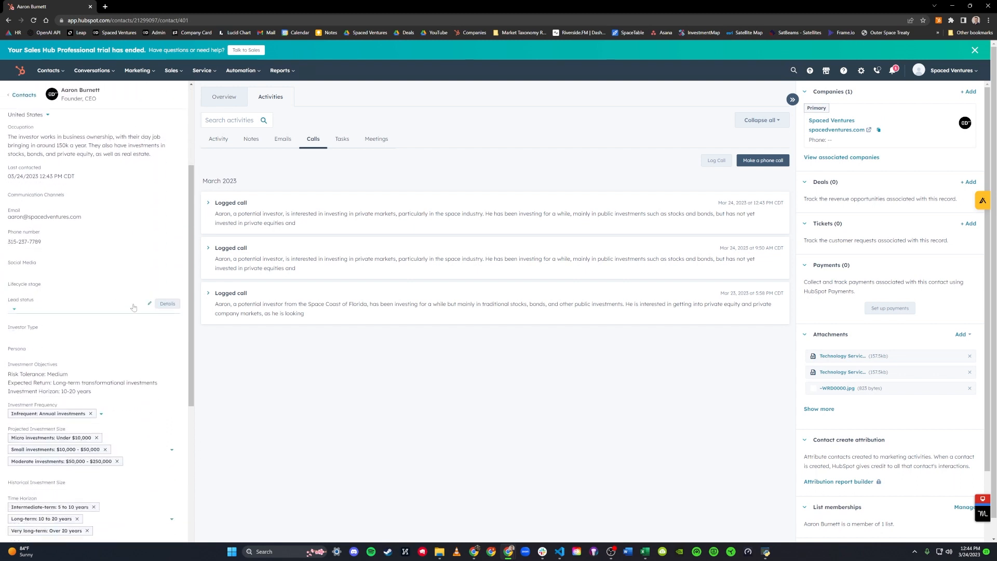
scroll(132, 308, down, 1)
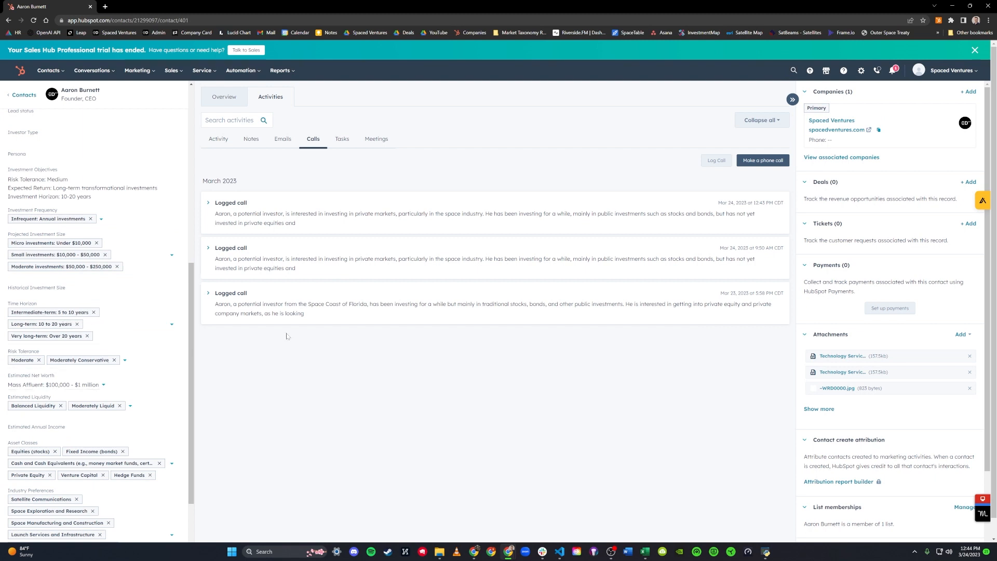
scroll(158, 305, up, 1)
scroll(158, 306, up, 3)
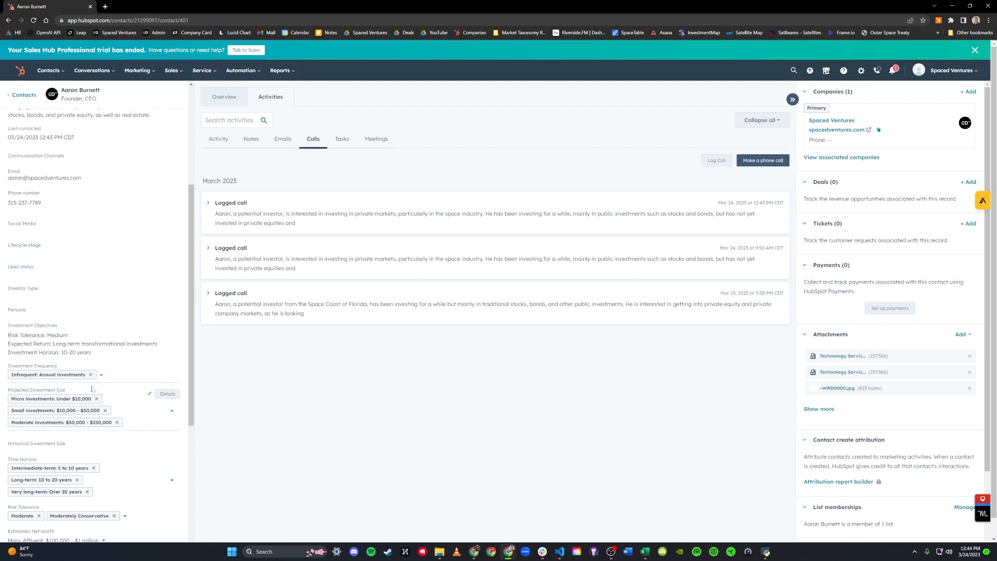
scroll(134, 381, down, 2)
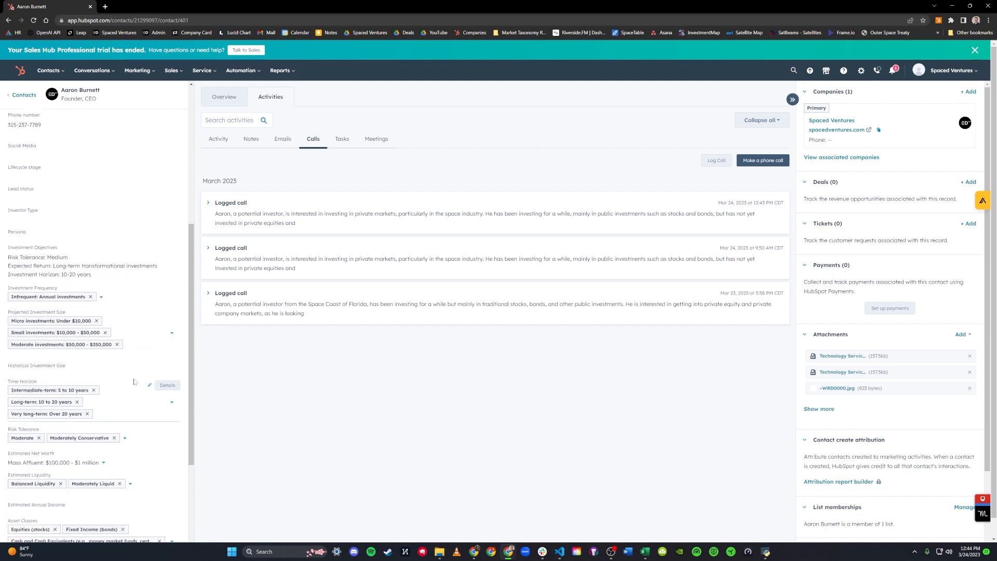
scroll(120, 400, down, 1)
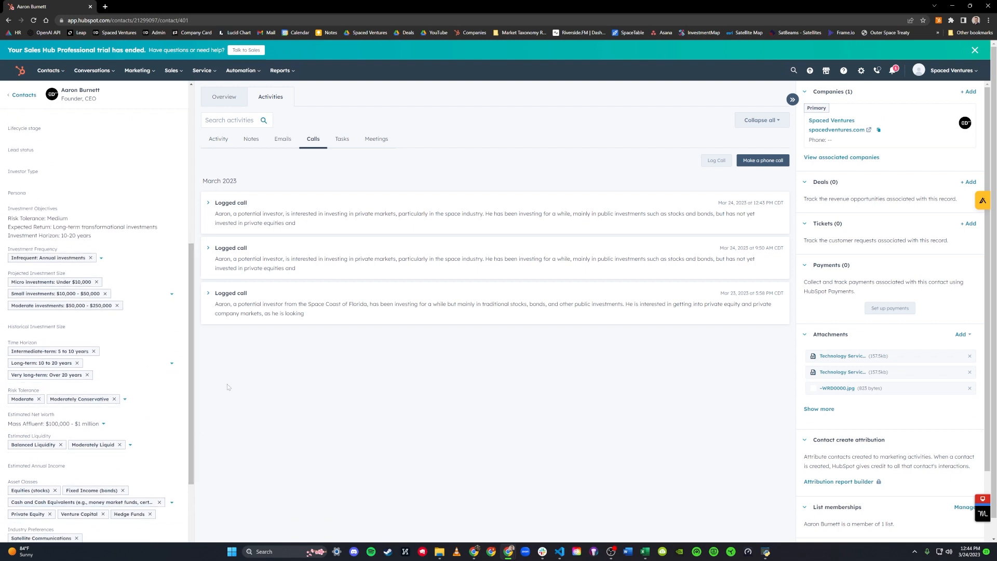
scroll(121, 381, up, 6)
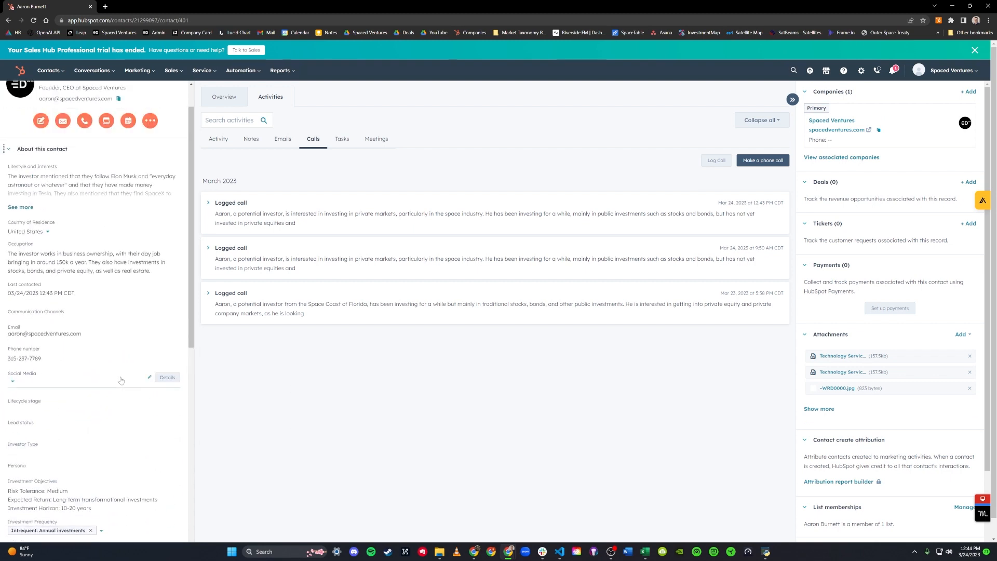